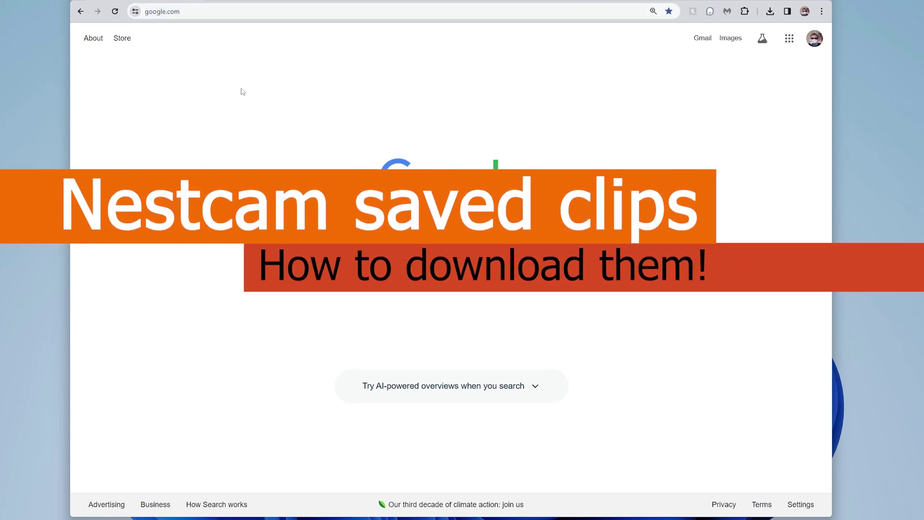
- Load home.nest.com to show the Driveway, Front Door, Front Yard and Garage camera feeds
click(212, 13)
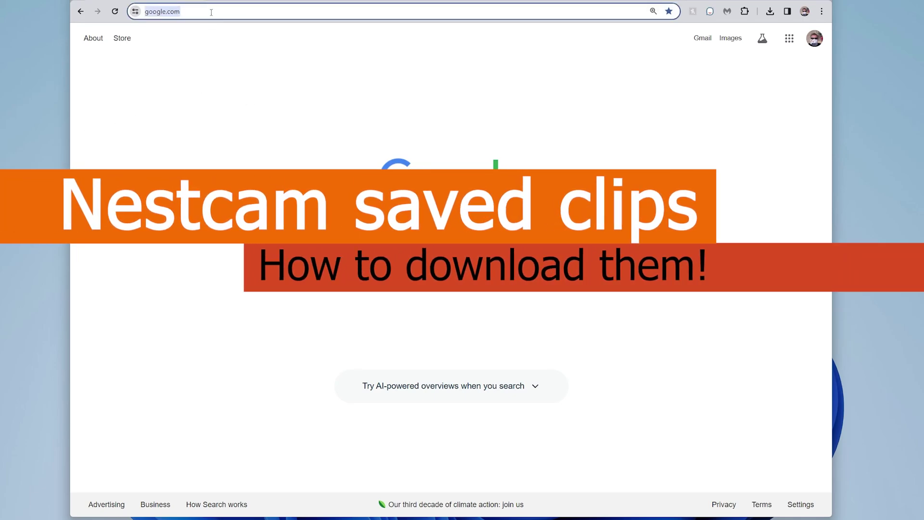
text(home.nest)
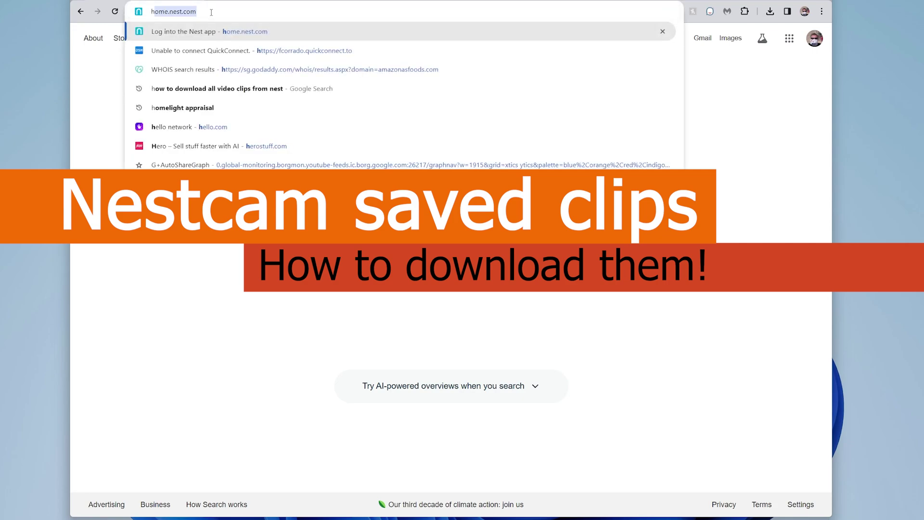
key(Return)
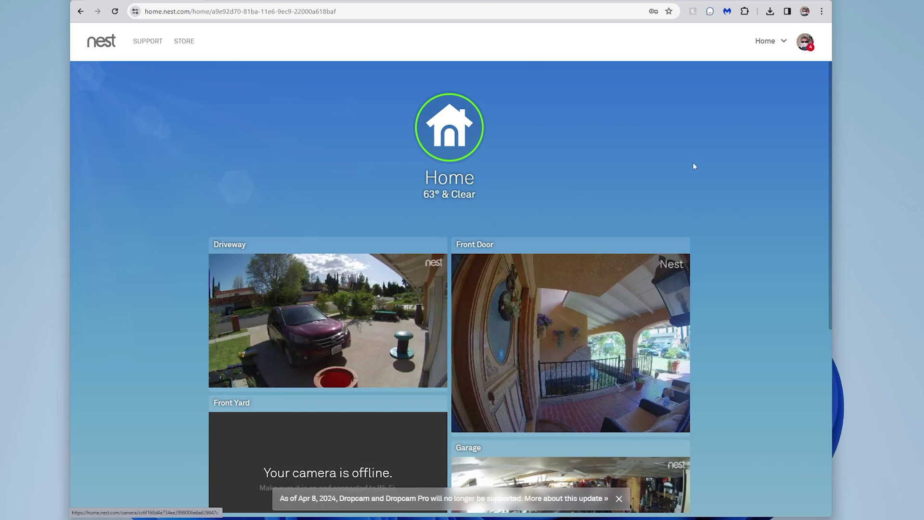
- Open Video Clips from the account menu and browse the saved clips grouped by camera
click(805, 44)
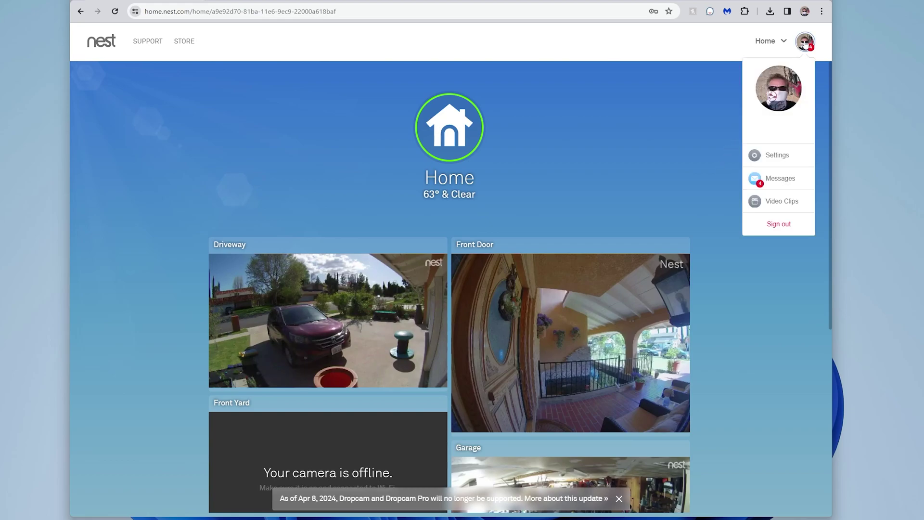
click(778, 202)
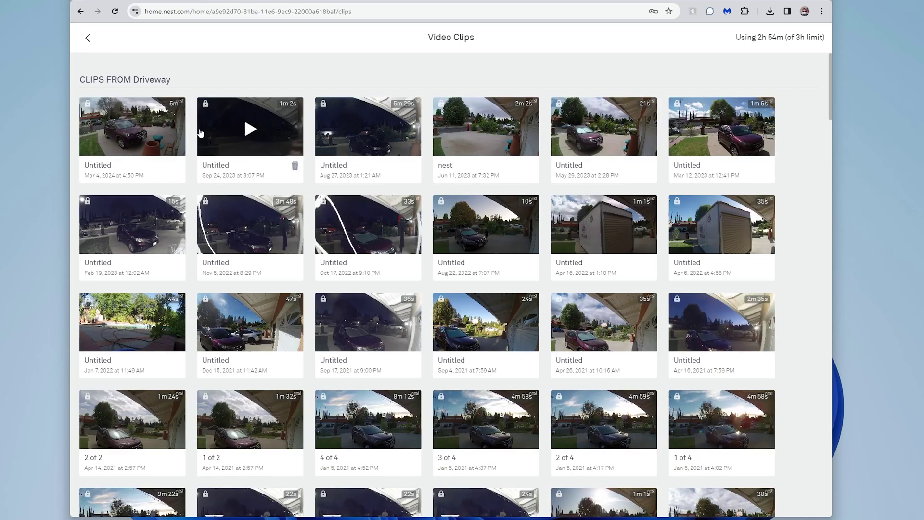
scroll(337, 177, down, 20)
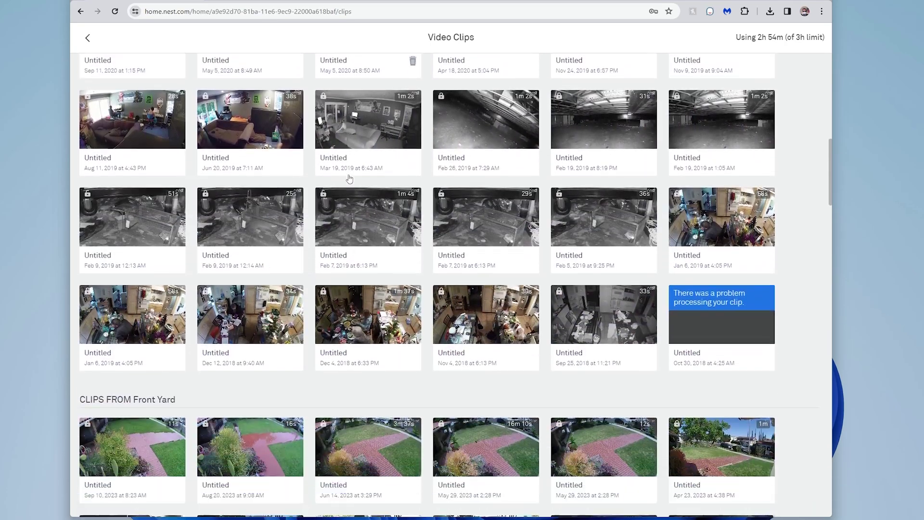
scroll(351, 180, down, 10)
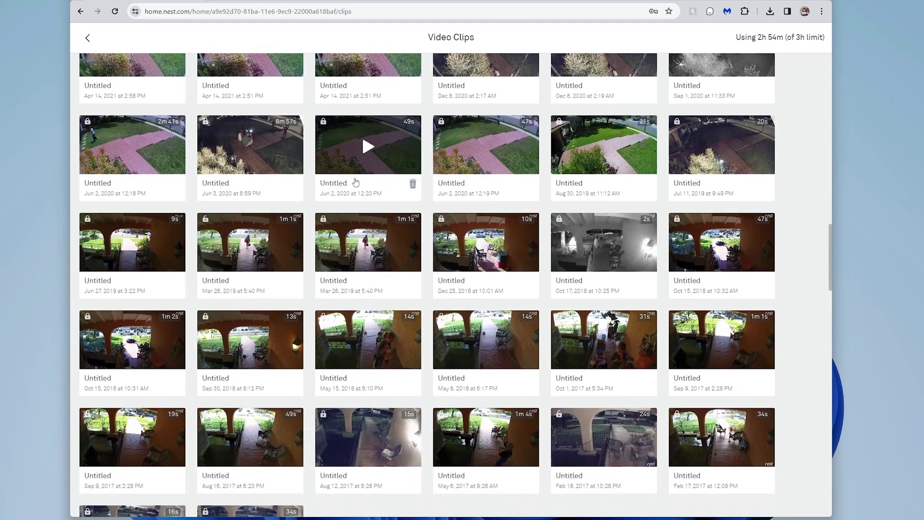
scroll(356, 181, down, 10)
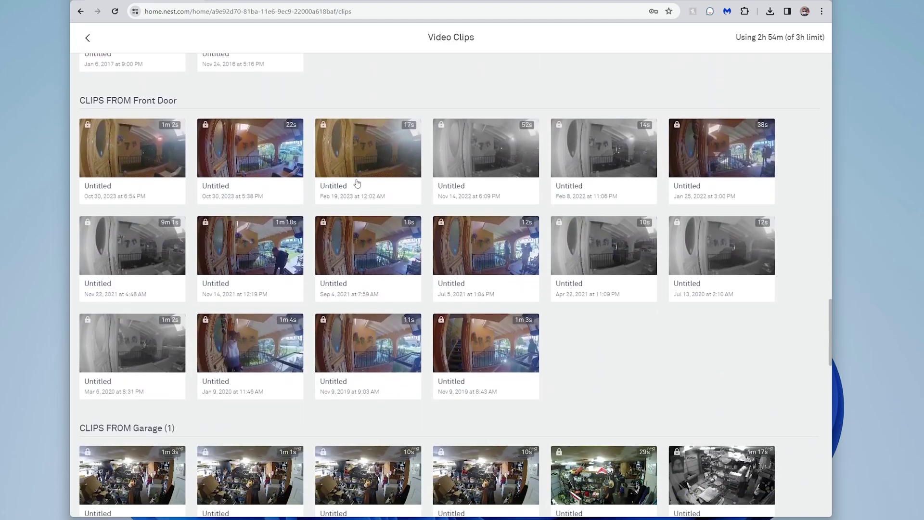
scroll(357, 183, down, 10)
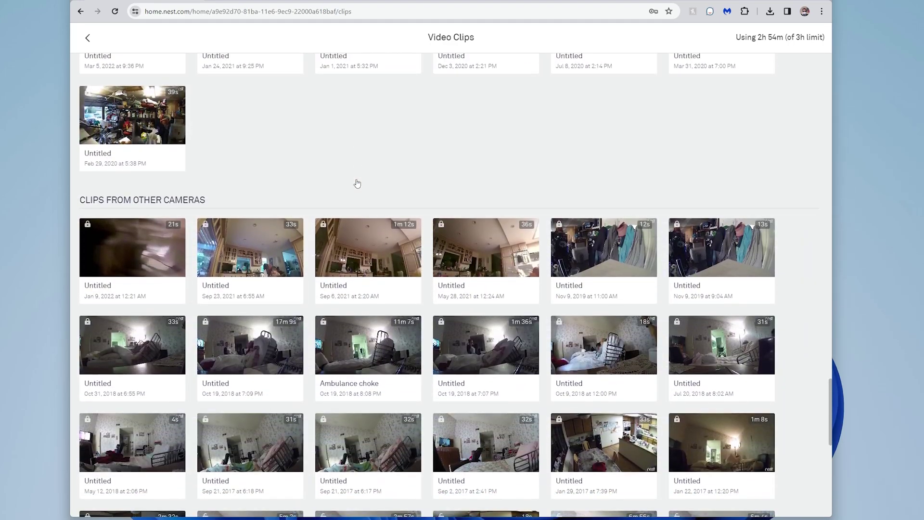
scroll(357, 183, down, 6)
scroll(356, 182, up, 15)
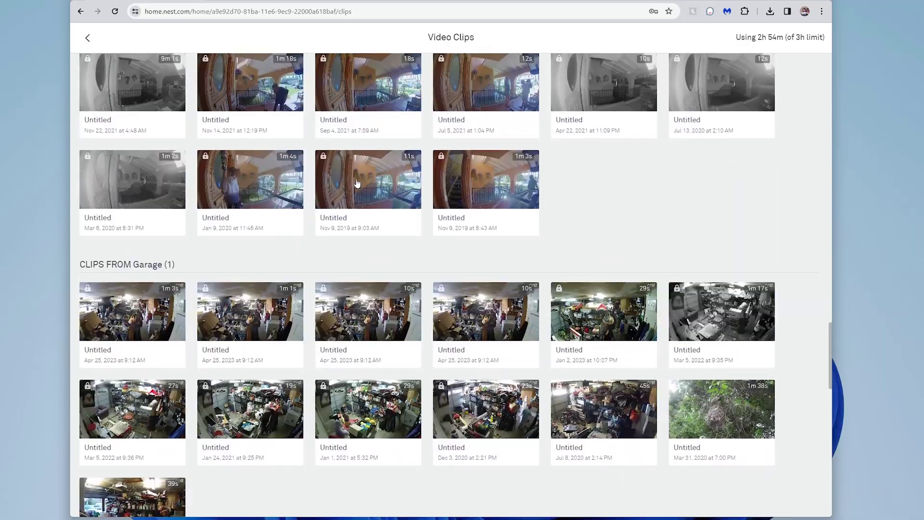
scroll(357, 182, up, 15)
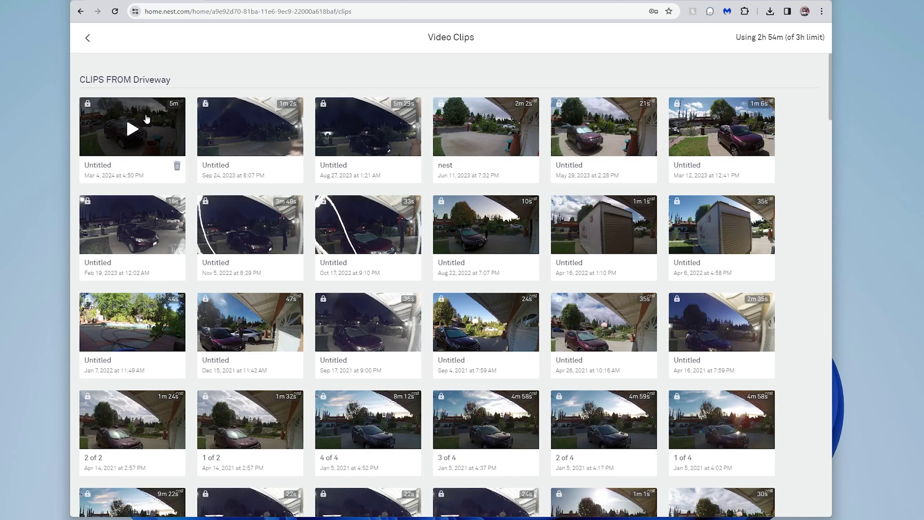
- Save the Mar 4, 2024 Driveway clip as a 5.9 MB MP4 and return to the clips list
click(135, 126)
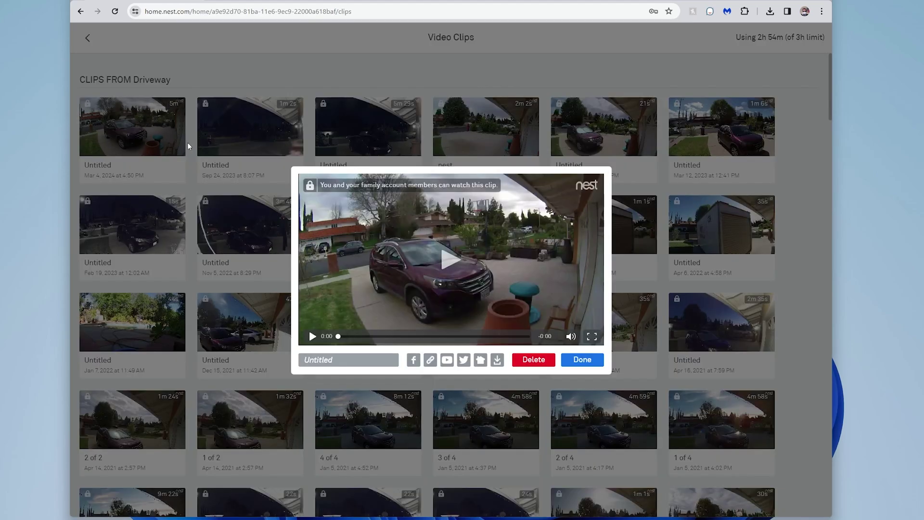
click(499, 364)
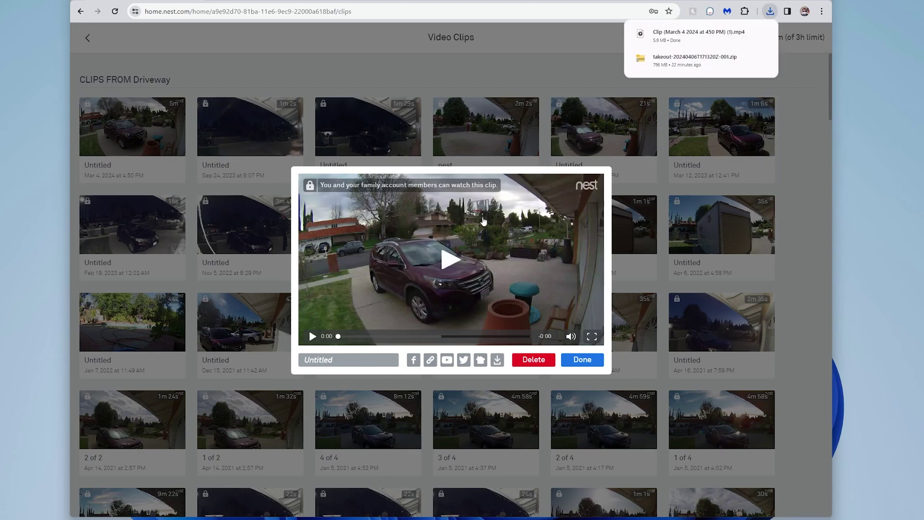
click(549, 362)
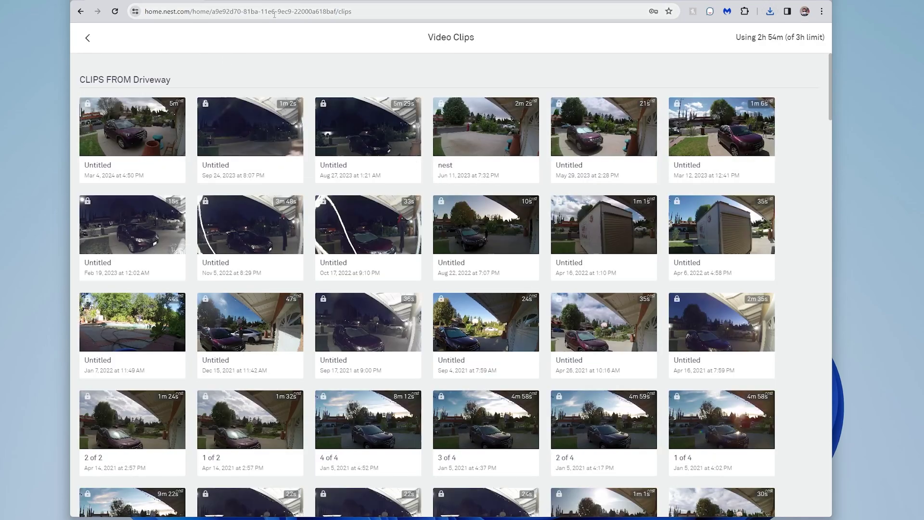
- Go to takeout.google.com and look through the 62 exportable products
click(275, 14)
text(takeout.google.com)
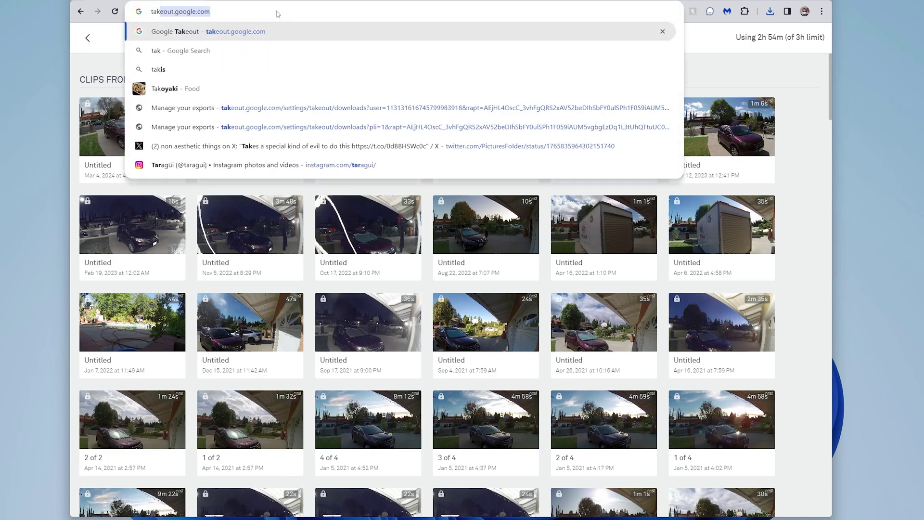
key(Return)
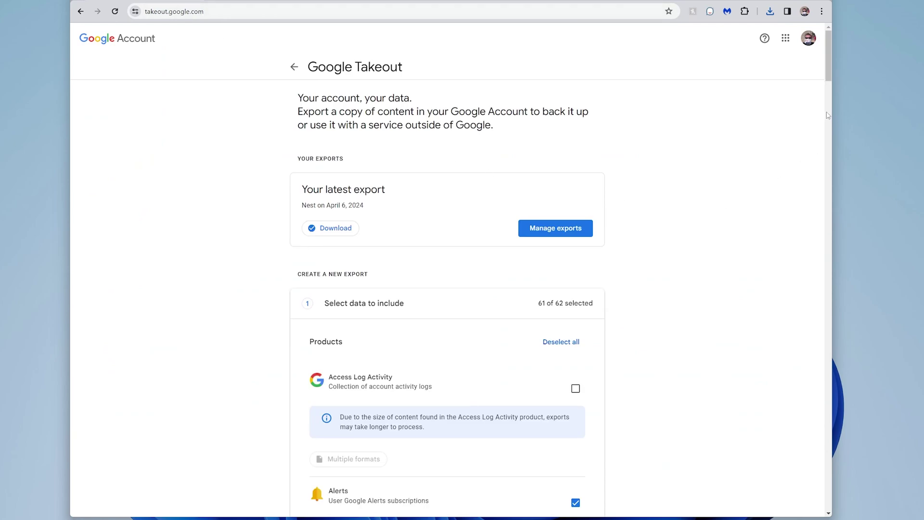
scroll(417, 290, down, 6)
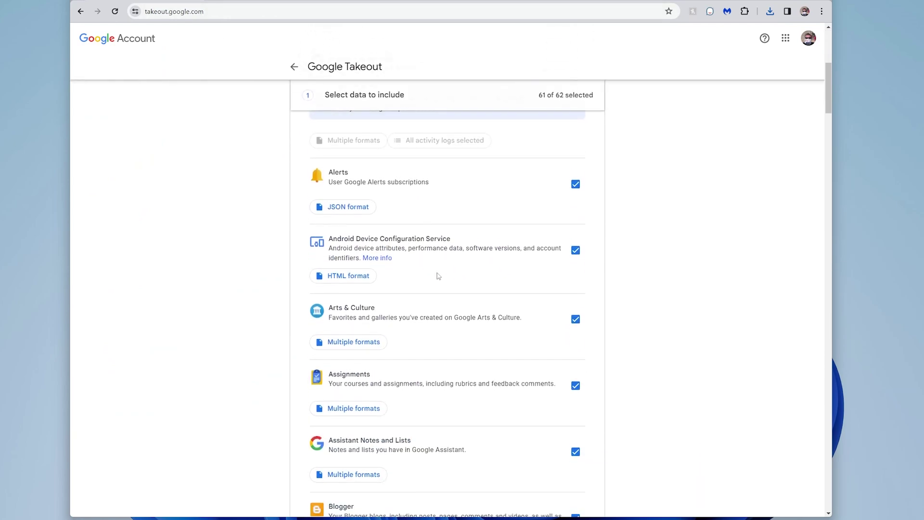
scroll(438, 276, down, 5)
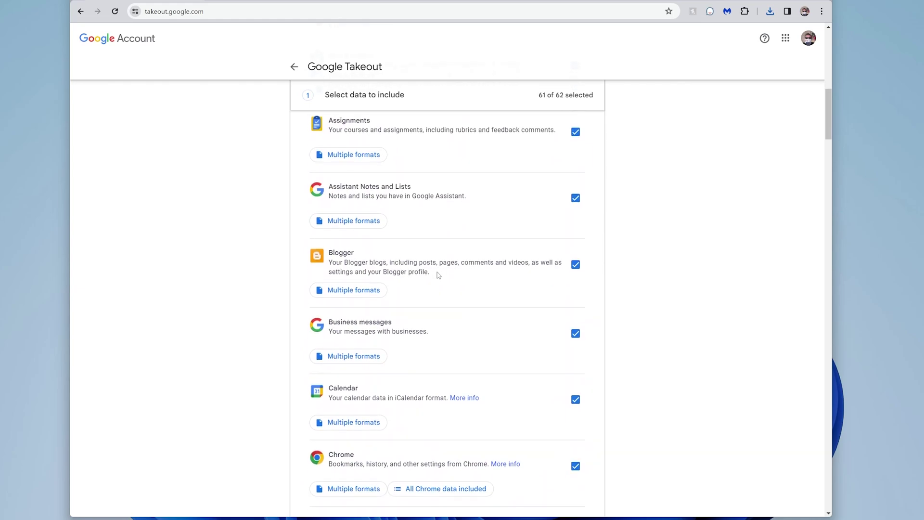
scroll(438, 275, down, 10)
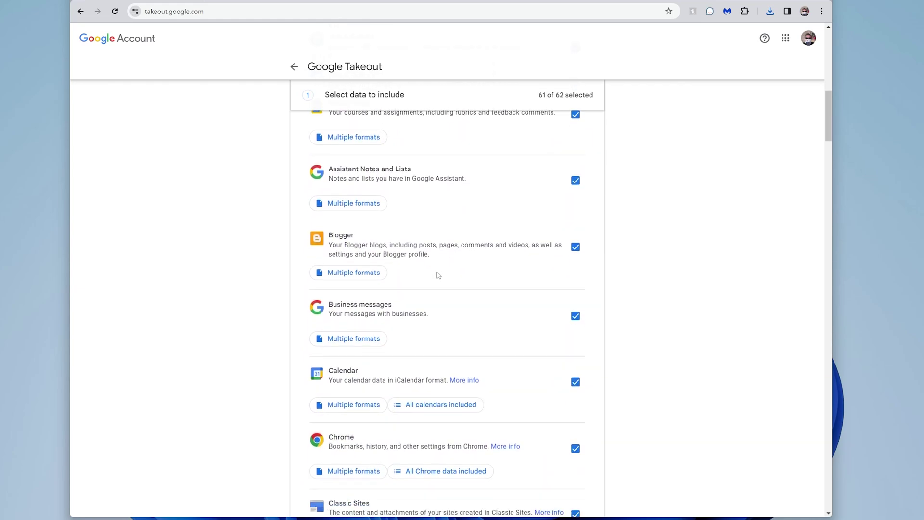
scroll(439, 276, up, 20)
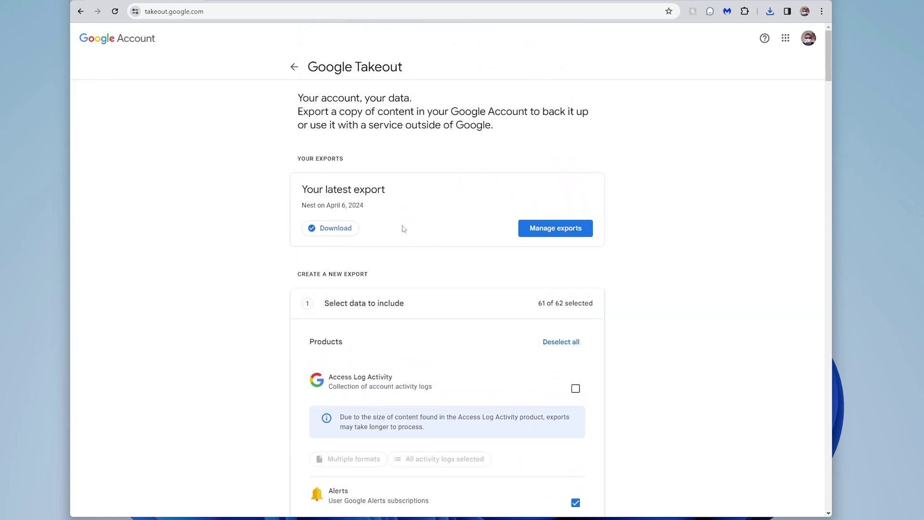
- Deselect all products and locate Nest with a page search for 'nest'
click(570, 345)
scroll(549, 341, down, 9)
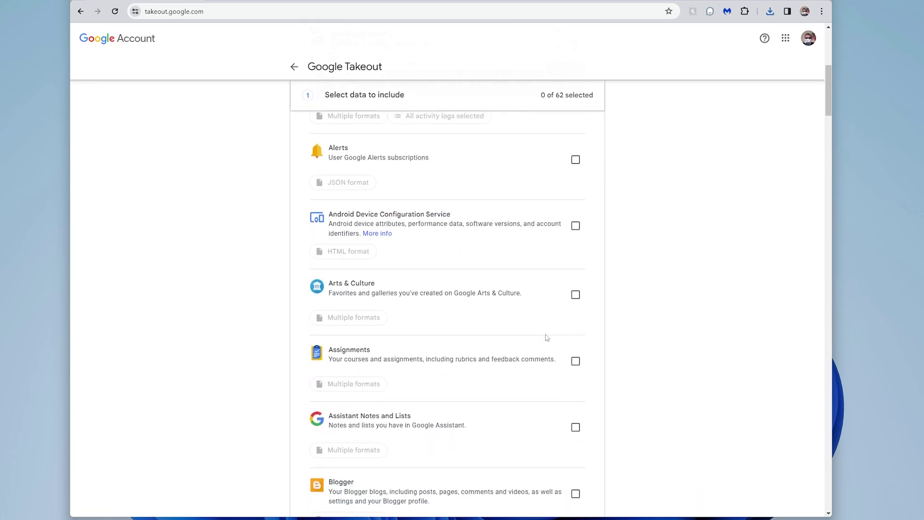
scroll(547, 337, up, 10)
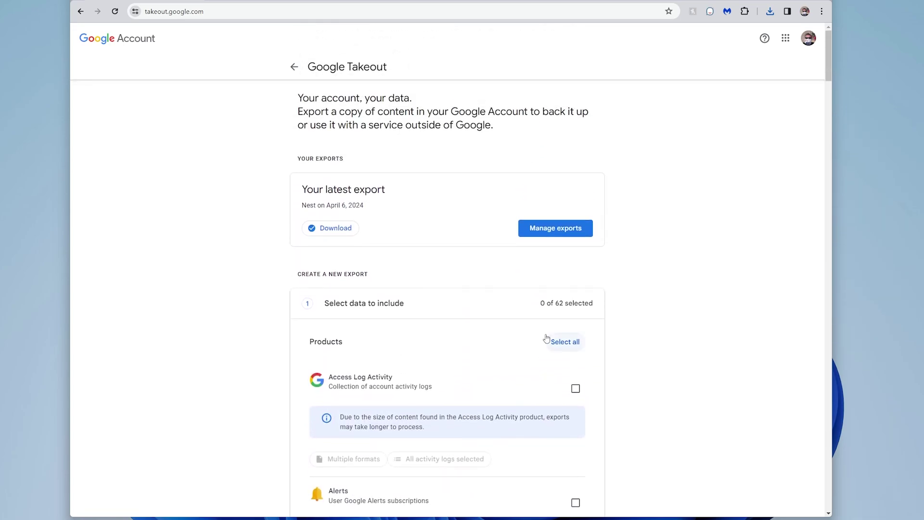
key(ctrl+f)
text(nest)
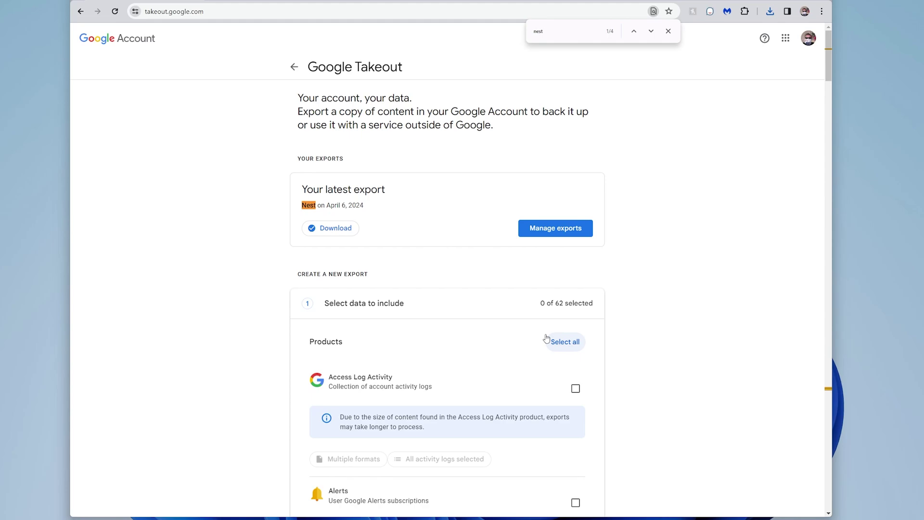
key(Return)
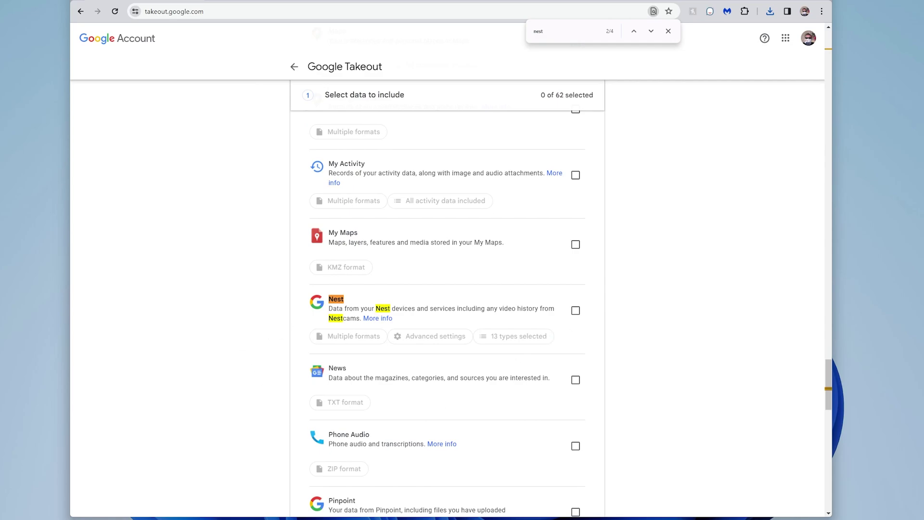
click(668, 32)
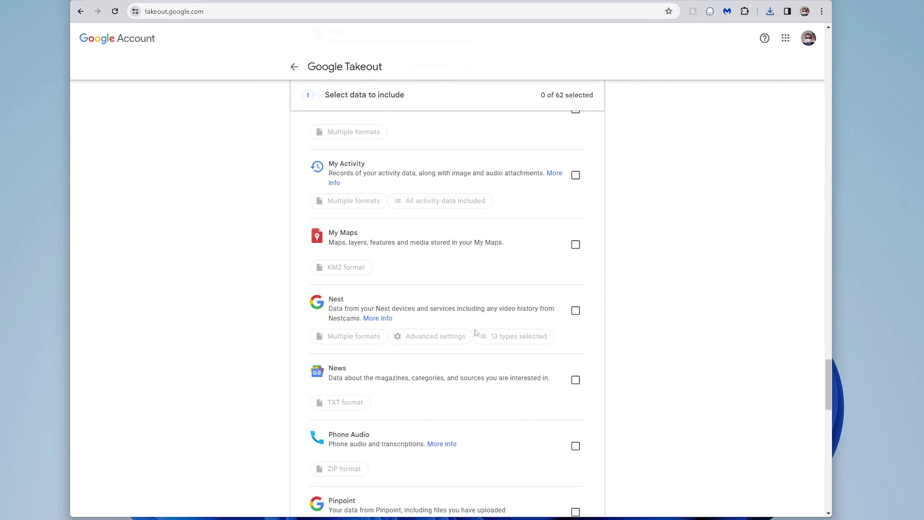
- Include Nest in the export and show its JSON, CSV and MP4 formats
click(575, 311)
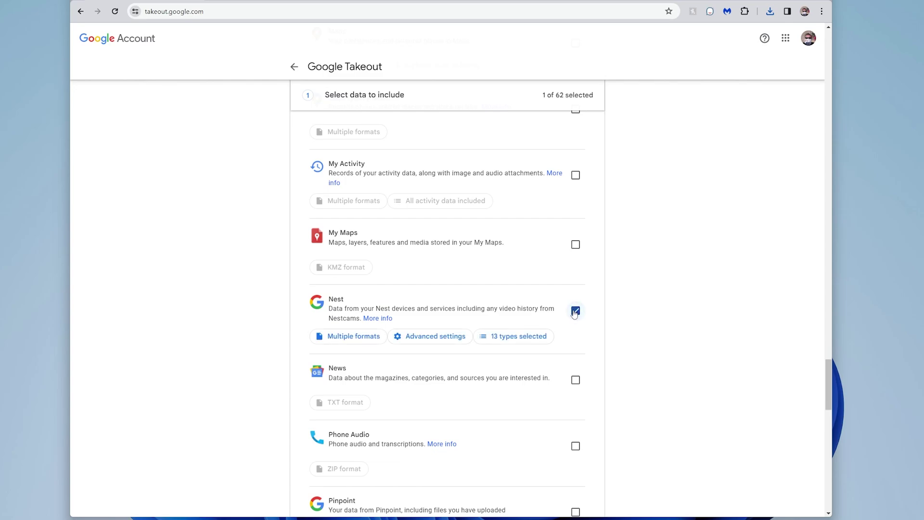
click(356, 336)
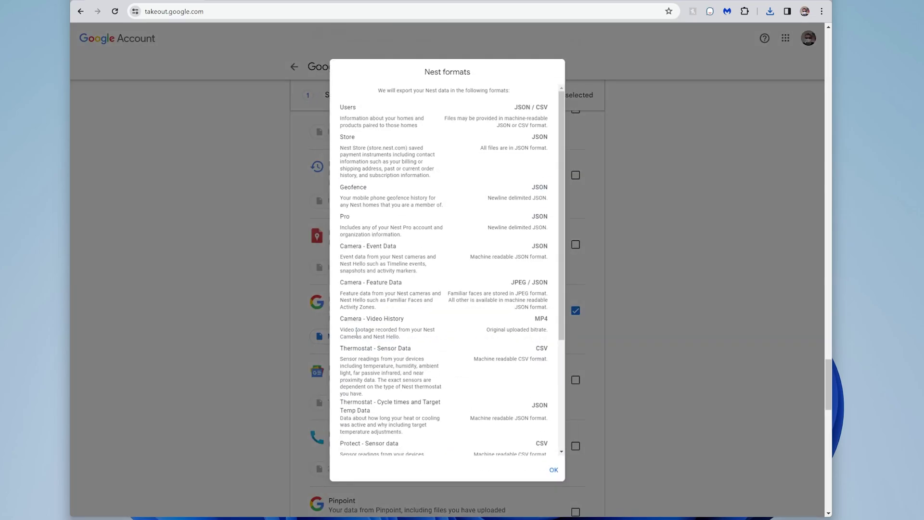
scroll(457, 235, down, 4)
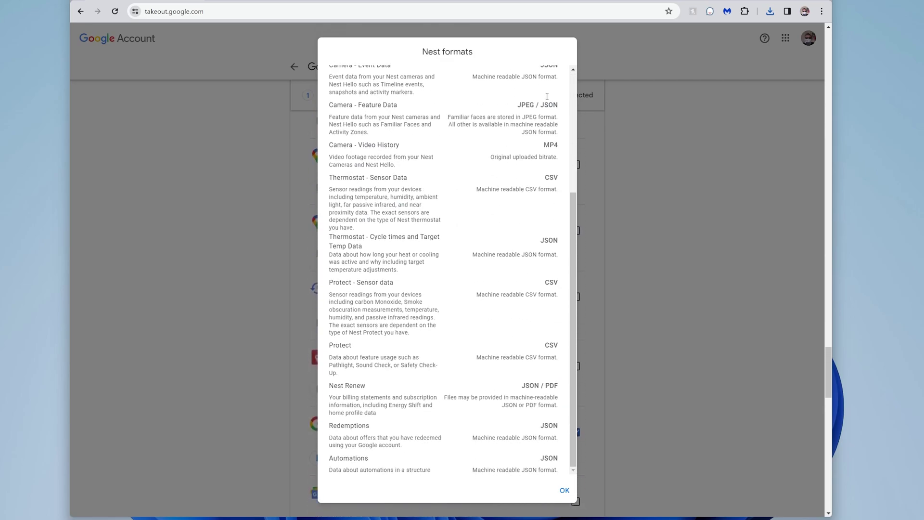
- Accept the Nest formats and review video history options, leaving it at No video history
click(563, 491)
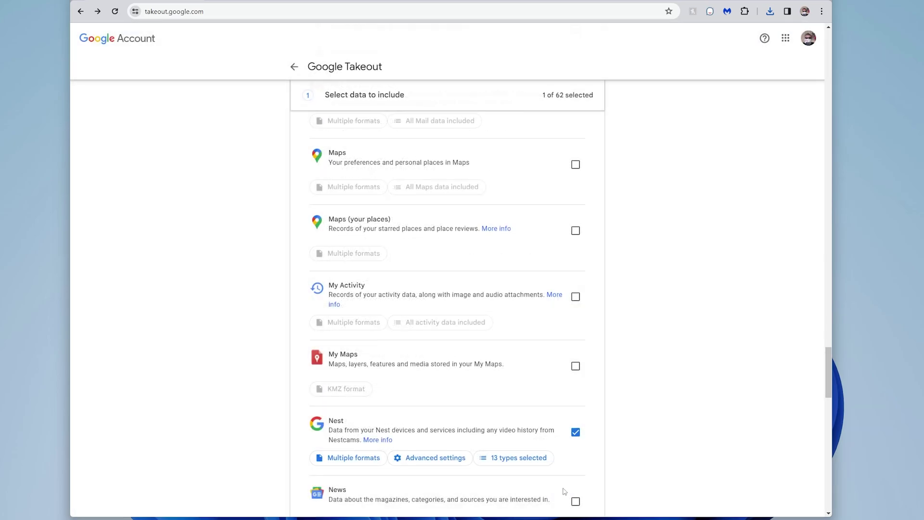
scroll(454, 343, down, 1)
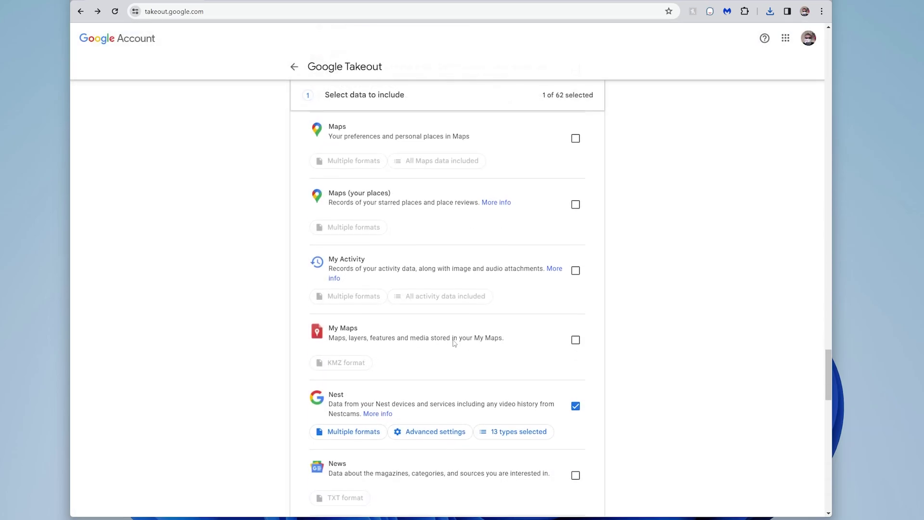
click(431, 412)
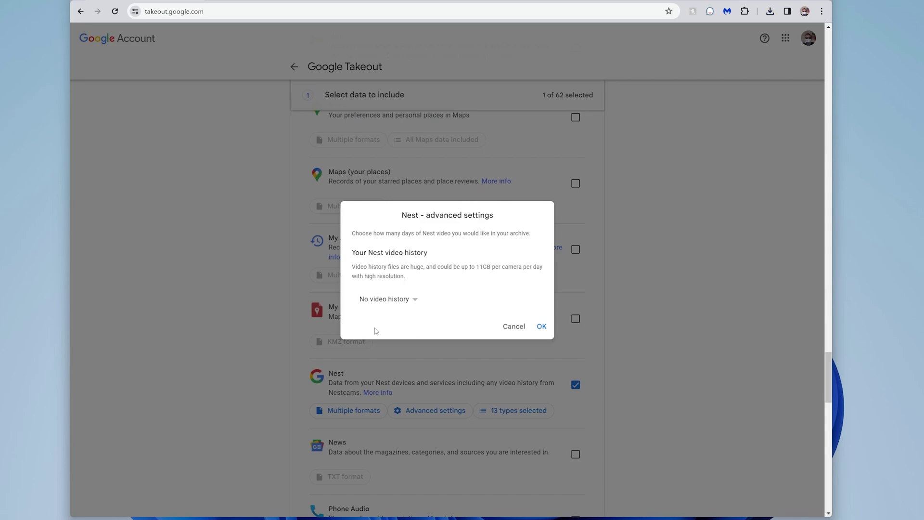
click(404, 300)
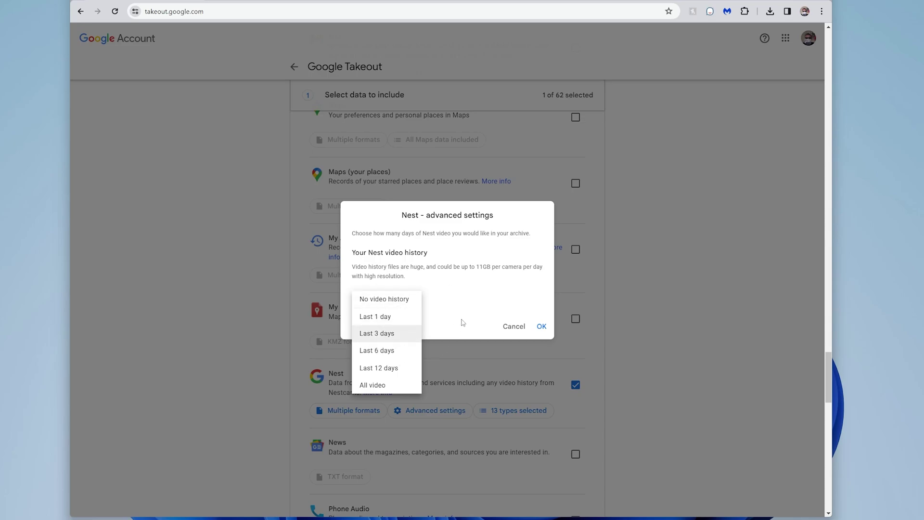
click(506, 326)
click(506, 326)
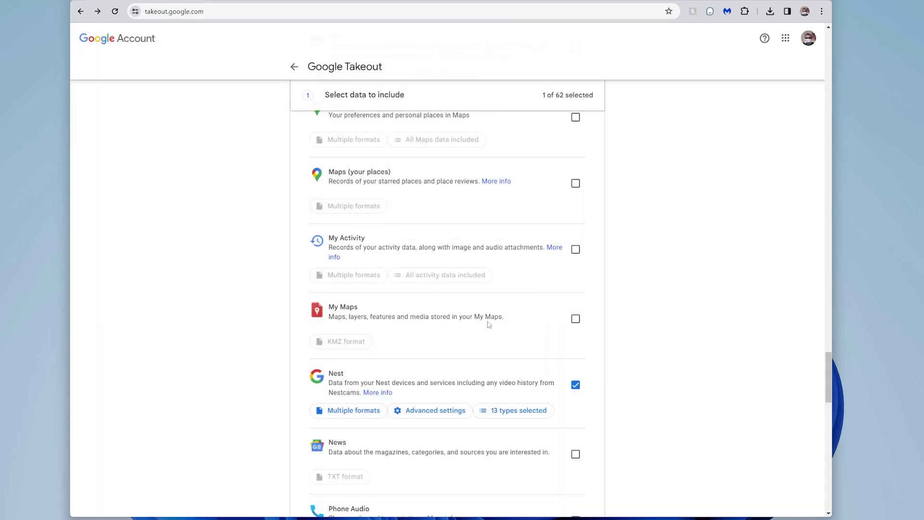
click(431, 414)
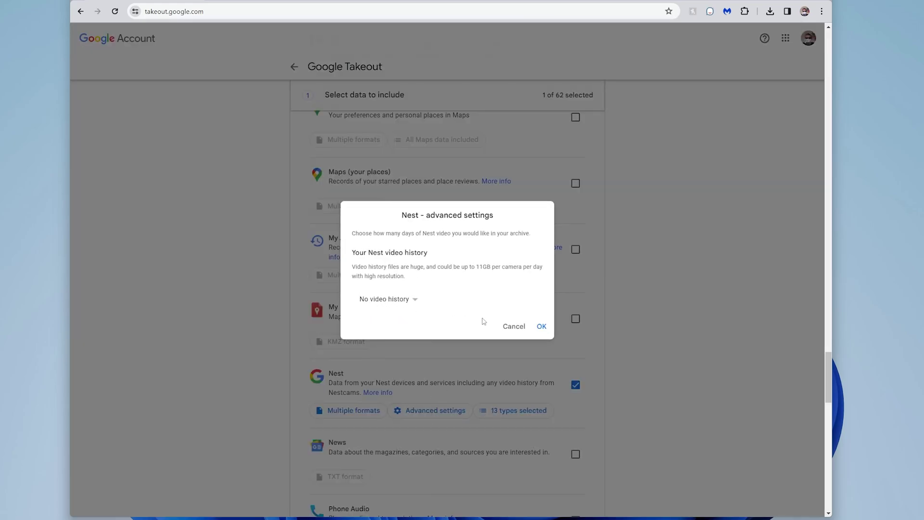
click(514, 330)
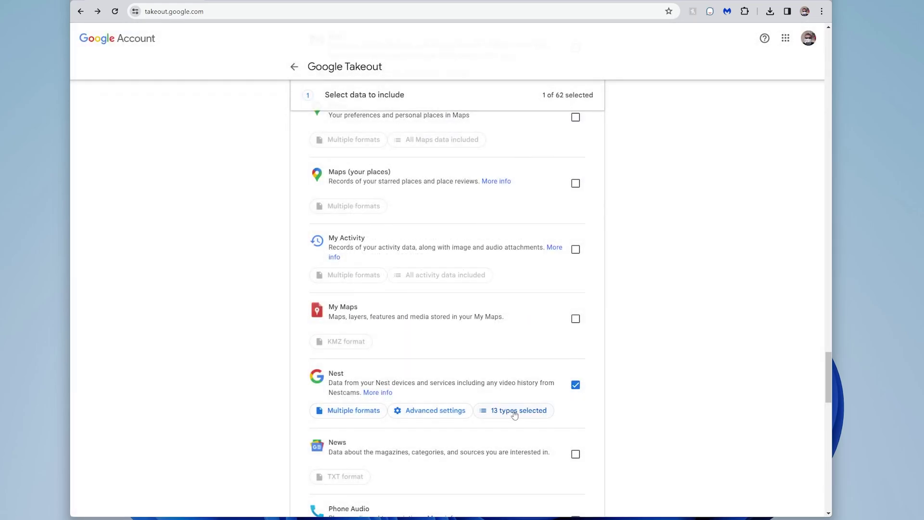
- Narrow the Nest data types from 13 selected to only camera
click(514, 413)
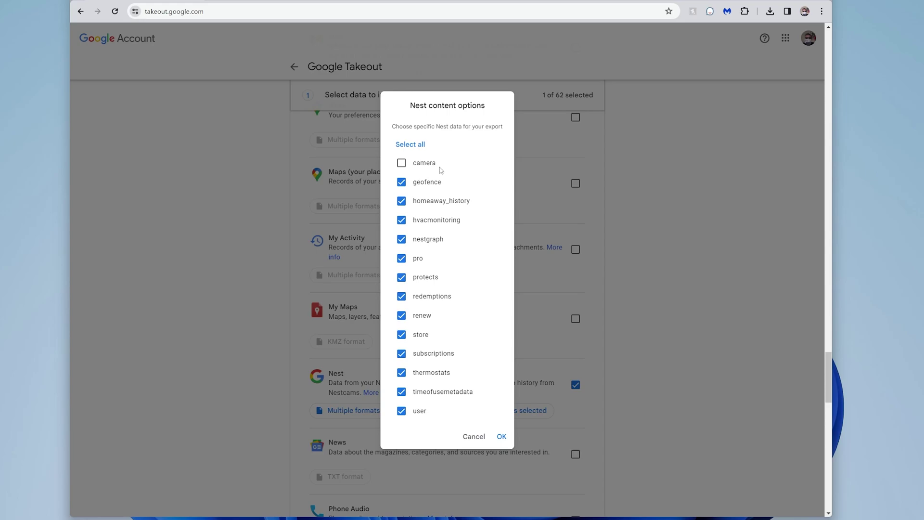
scroll(446, 272, down, 3)
scroll(444, 276, up, 2)
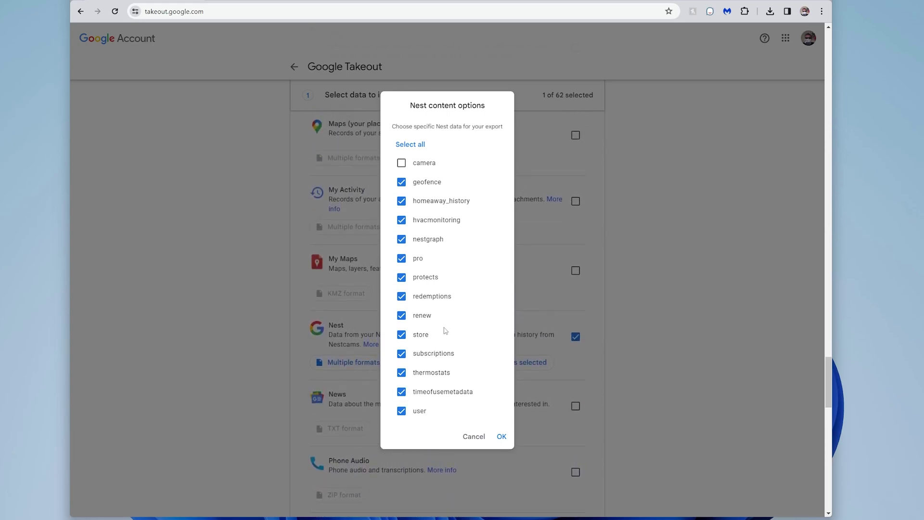
scroll(447, 278, up, 1)
scroll(447, 277, up, 1)
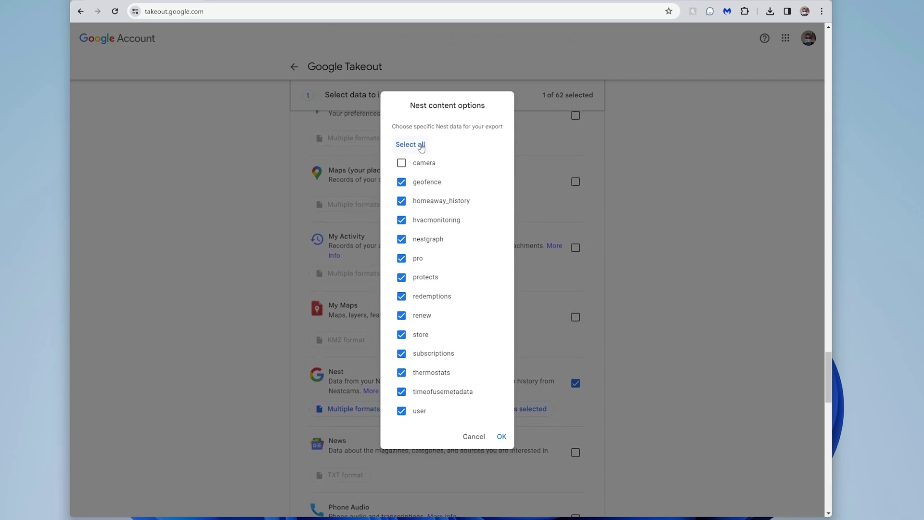
click(422, 148)
click(421, 146)
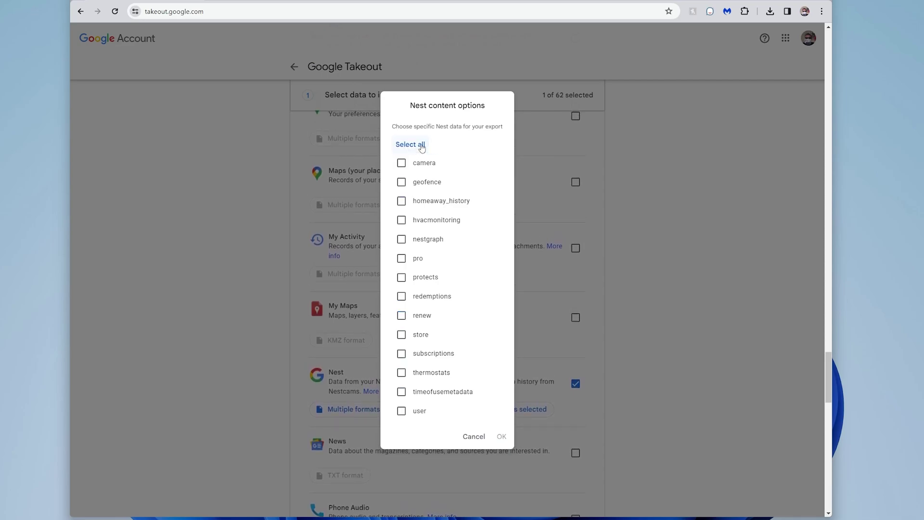
click(402, 163)
click(503, 436)
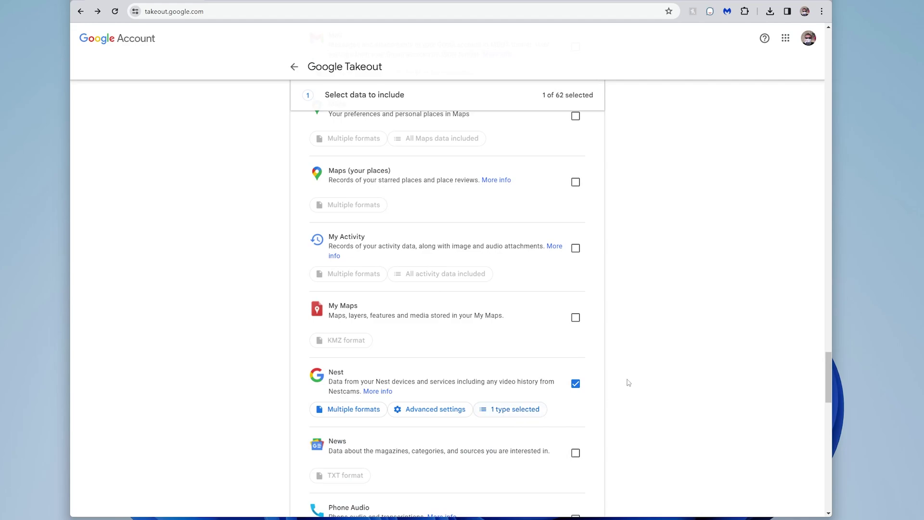
- Advance to the destination step: emailed link, export once, .zip in 2 GB parts
scroll(630, 376, down, 6)
scroll(634, 368, down, 8)
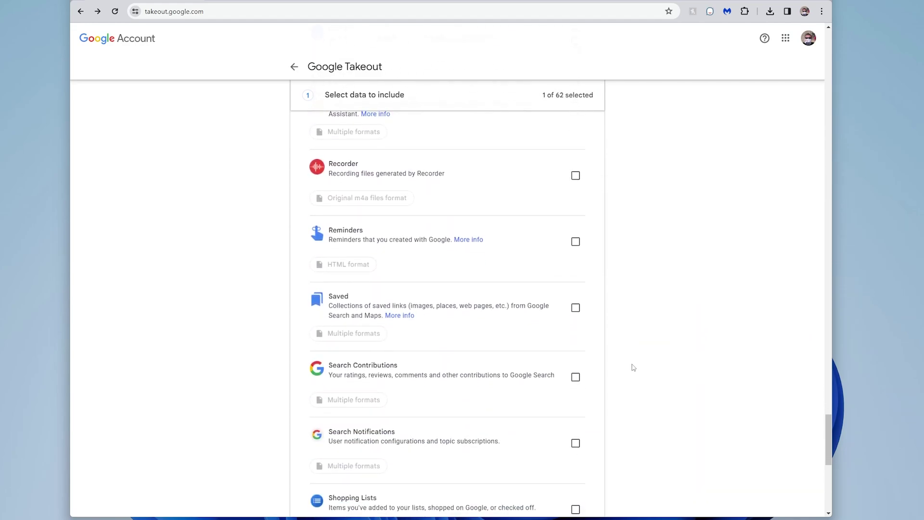
scroll(634, 367, down, 7)
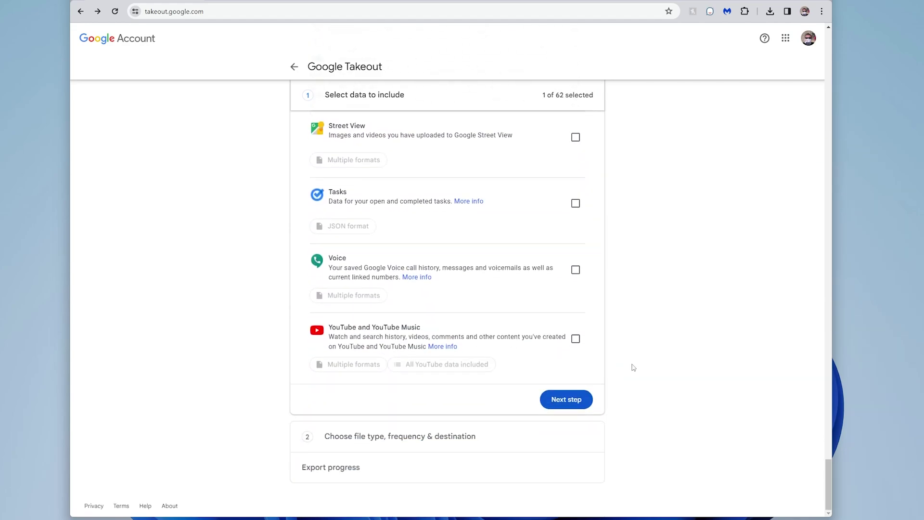
click(575, 404)
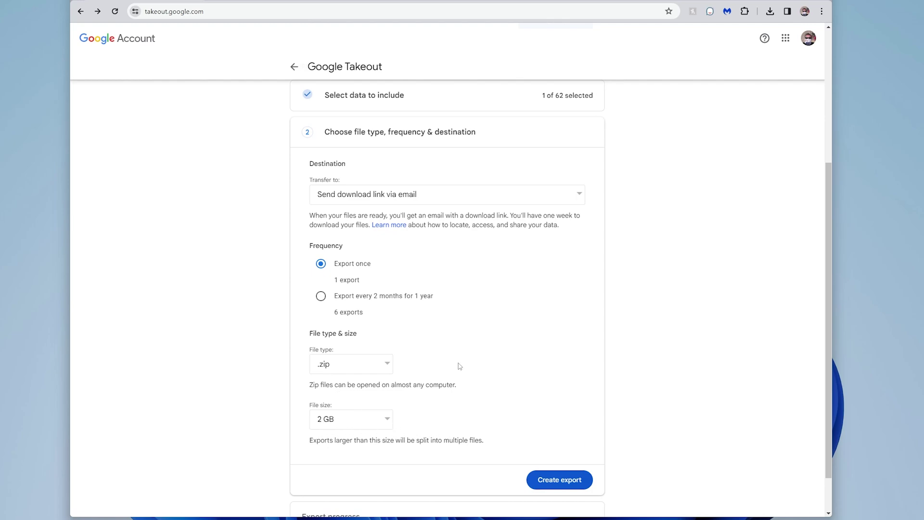
- Create the one-time Nest export, then open the earlier Takeout zip from Chrome's downloads
click(568, 480)
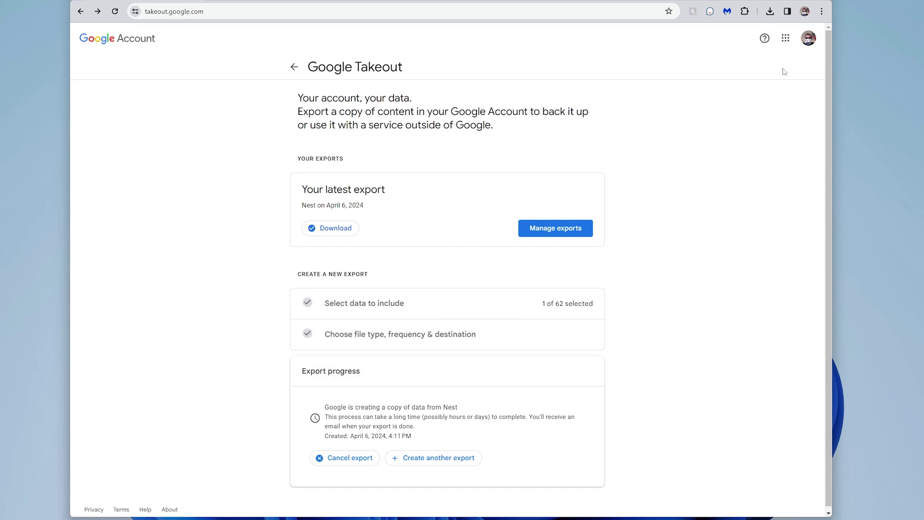
click(770, 11)
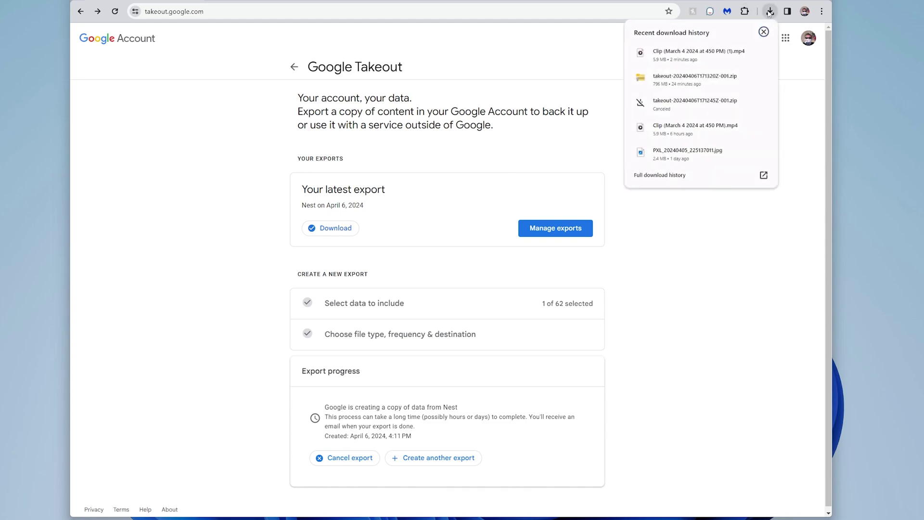
click(704, 77)
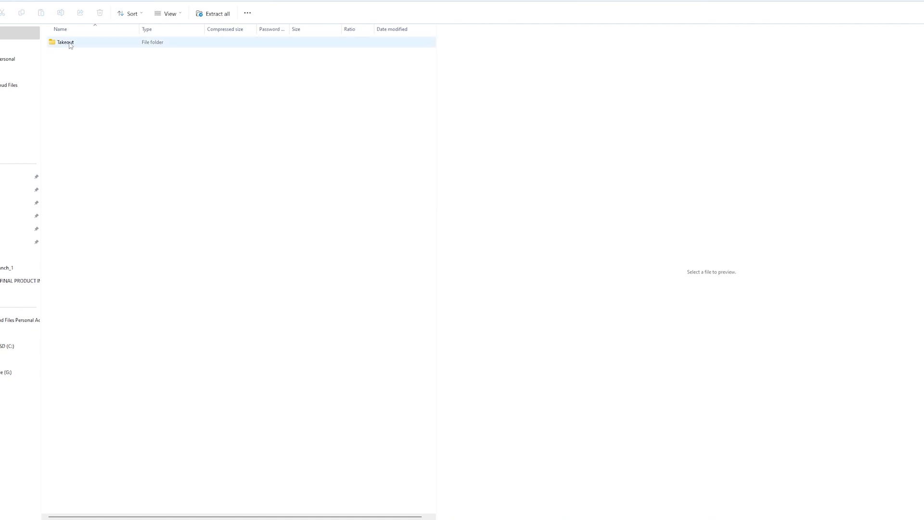
- Drill into Takeout > Nest > camera > clips in the zip and browse the JPG and MP4 files
double_click(64, 43)
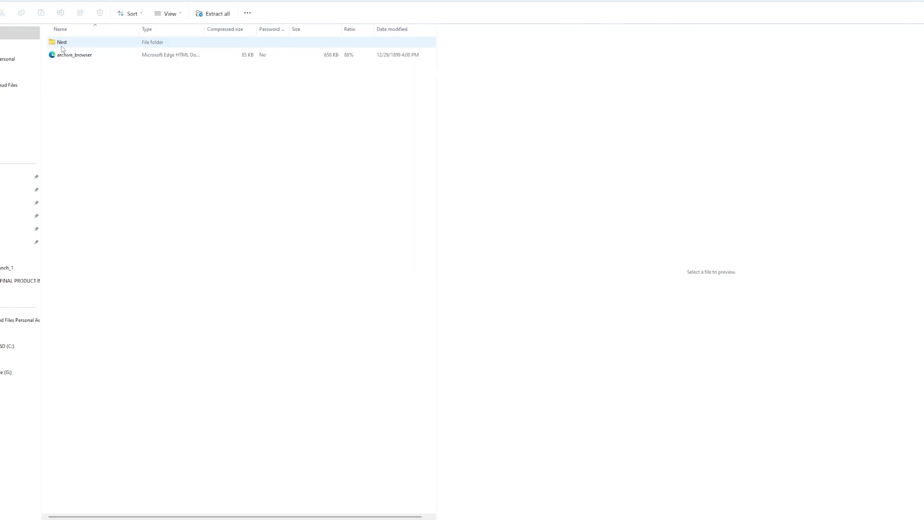
double_click(76, 44)
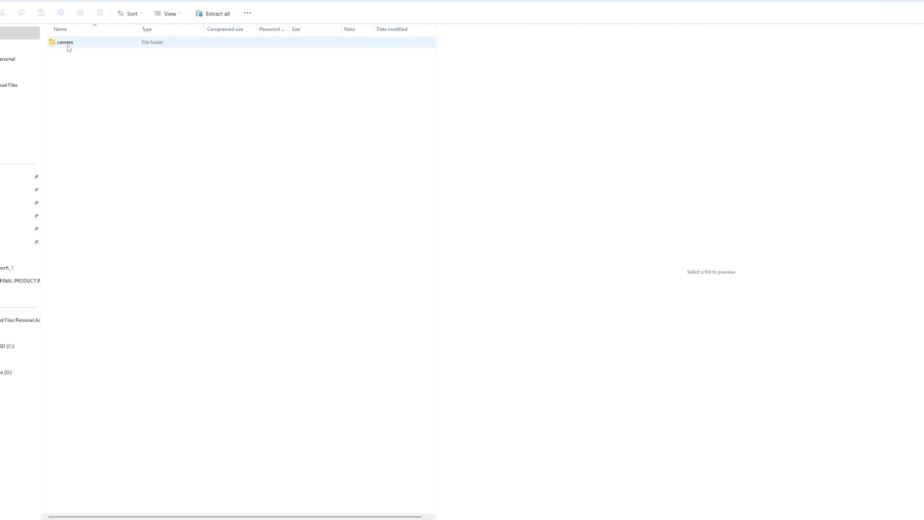
double_click(68, 45)
double_click(85, 44)
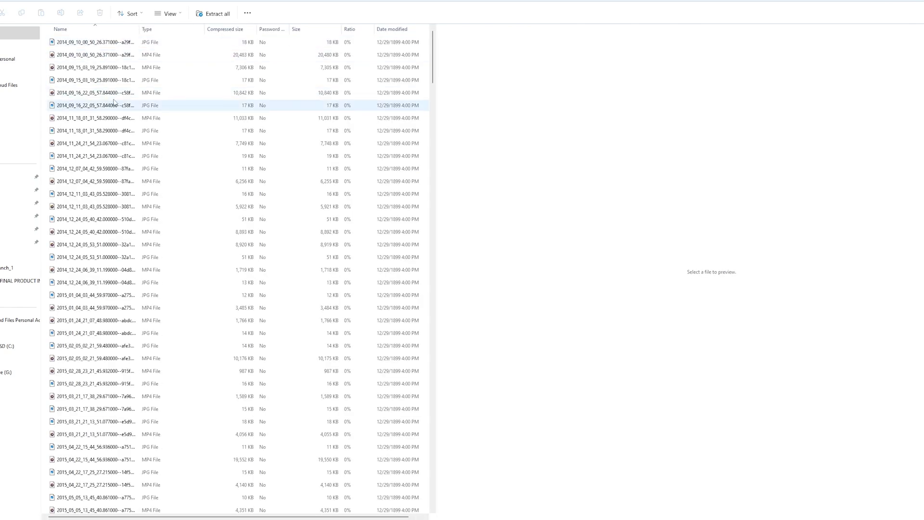
scroll(125, 193, down, 15)
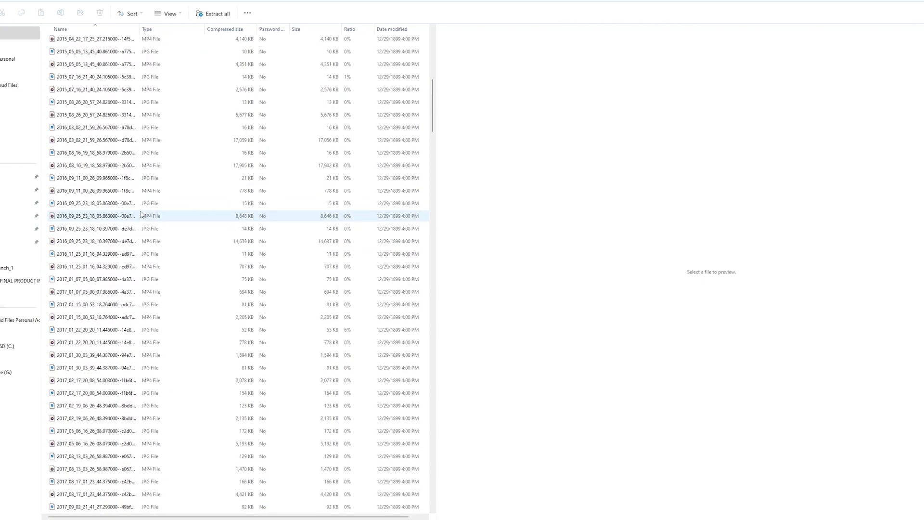
scroll(142, 212, down, 20)
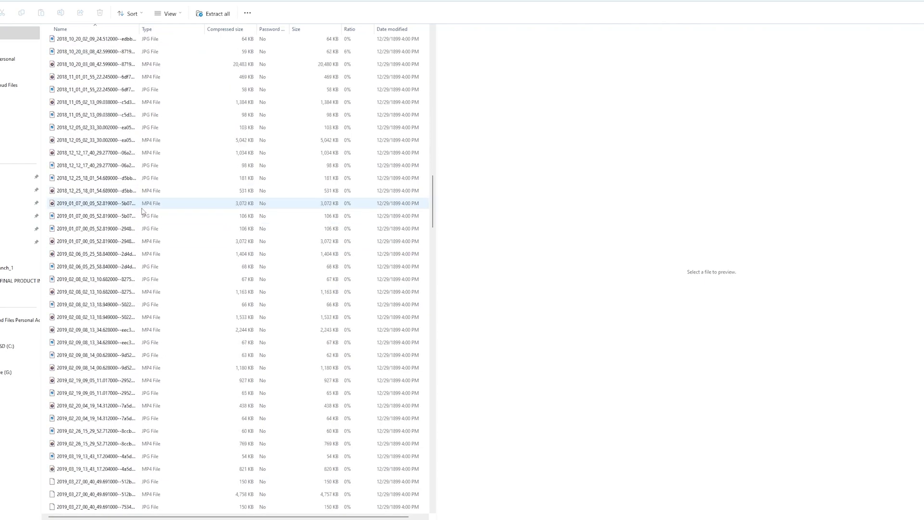
scroll(142, 212, down, 20)
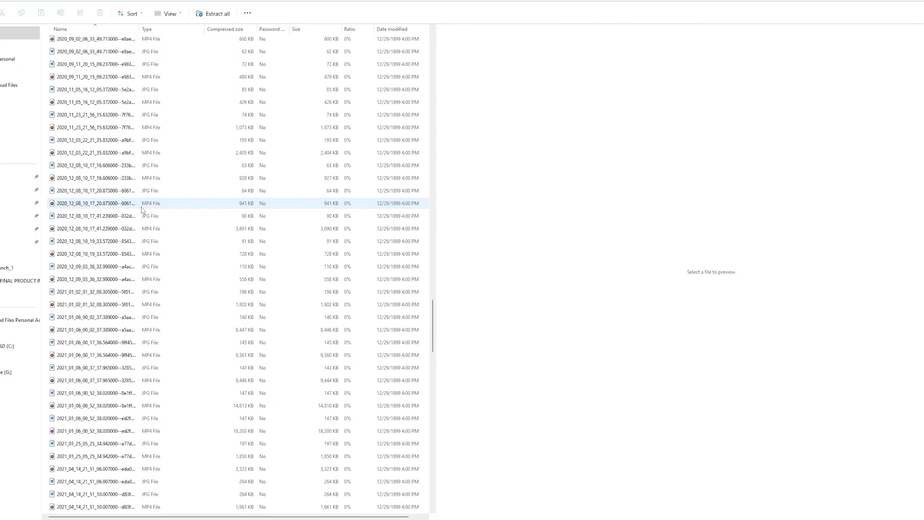
scroll(142, 210, down, 20)
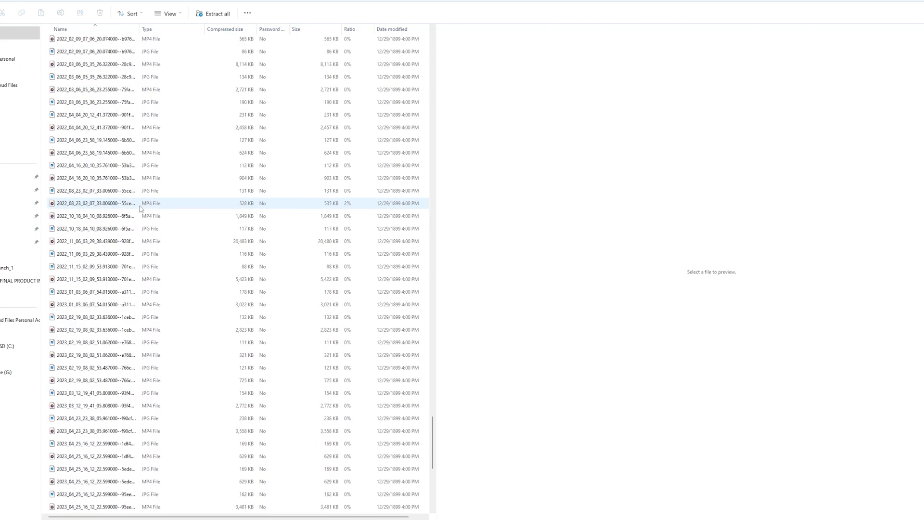
scroll(141, 208, down, 9)
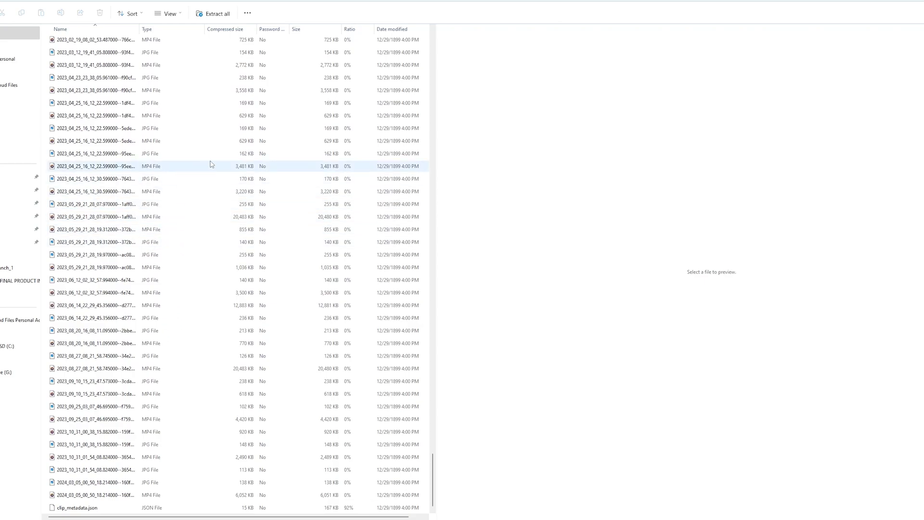
scroll(220, 158, up, 12)
scroll(220, 158, up, 10)
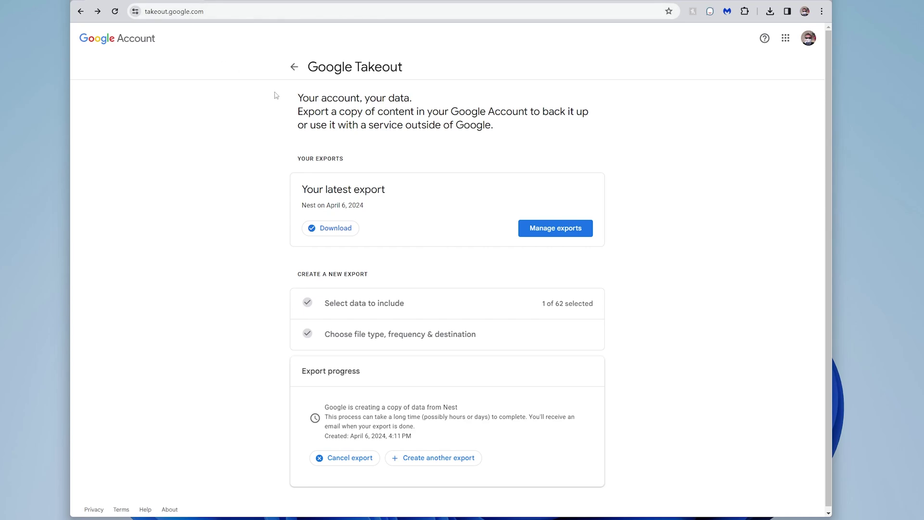
- Back on the Takeout page, with the Nest export still in progress, highlight the 'Google Takeout' heading
drag(313, 62, 407, 67)
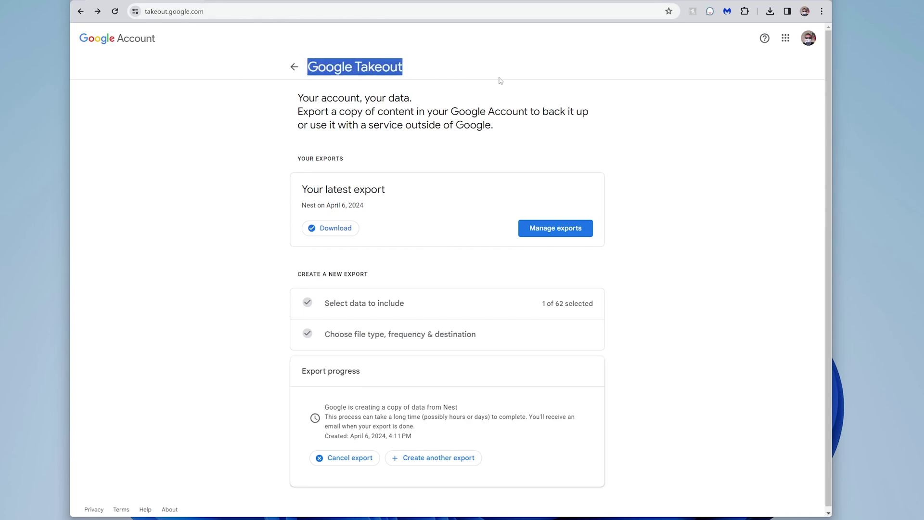